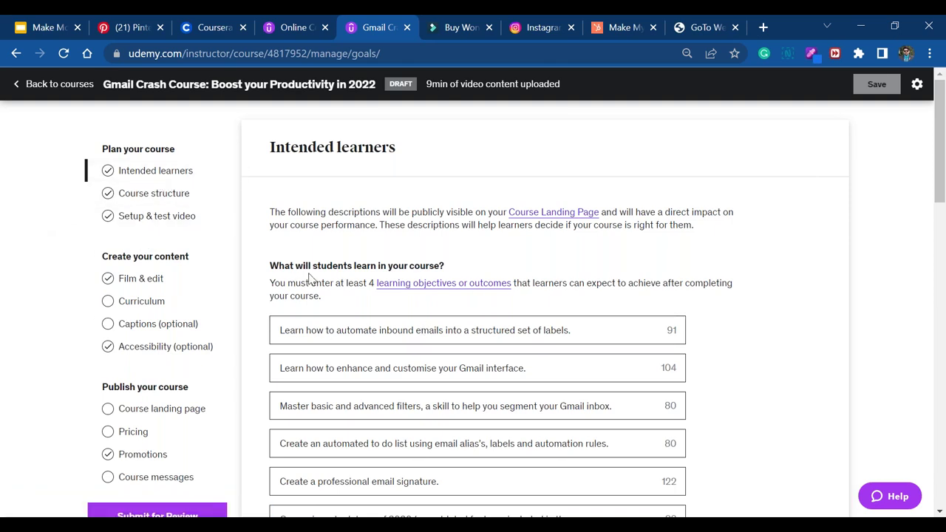
- Review the Intended learners page, covering the learning objectives and the course requirements
{"action": "scroll", "coordinate": [309, 277], "scroll_direction": "down", "scroll_amount": 2}
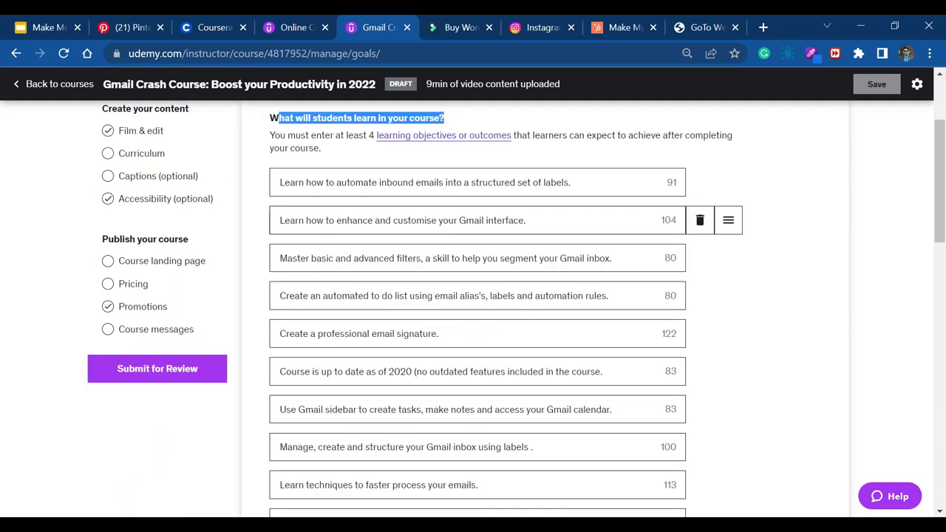
{"action": "scroll", "coordinate": [473, 236], "scroll_direction": "down", "scroll_amount": 1}
{"action": "scroll", "coordinate": [477, 249], "scroll_direction": "down", "scroll_amount": 3}
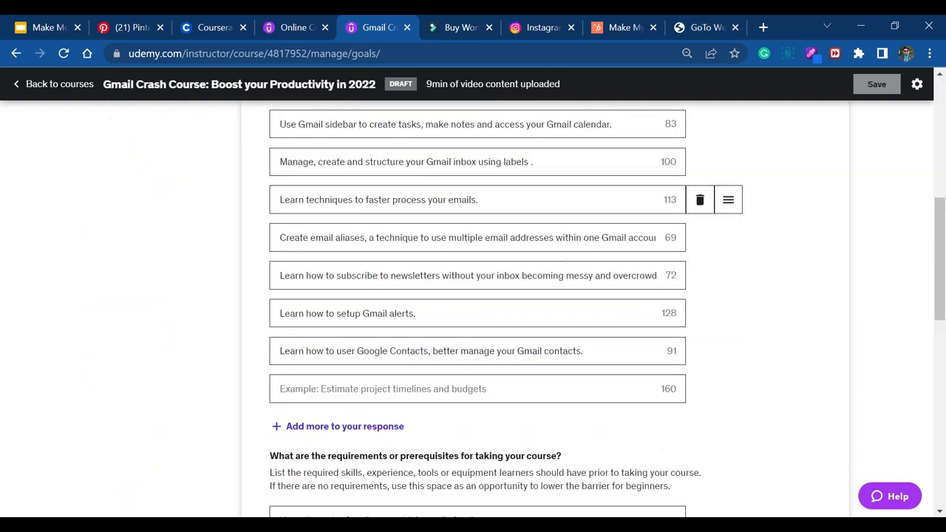
{"action": "scroll", "coordinate": [445, 302], "scroll_direction": "down", "scroll_amount": 2}
{"action": "scroll", "coordinate": [445, 270], "scroll_direction": "up", "scroll_amount": 3}
{"action": "scroll", "coordinate": [379, 385], "scroll_direction": "down", "scroll_amount": 2}
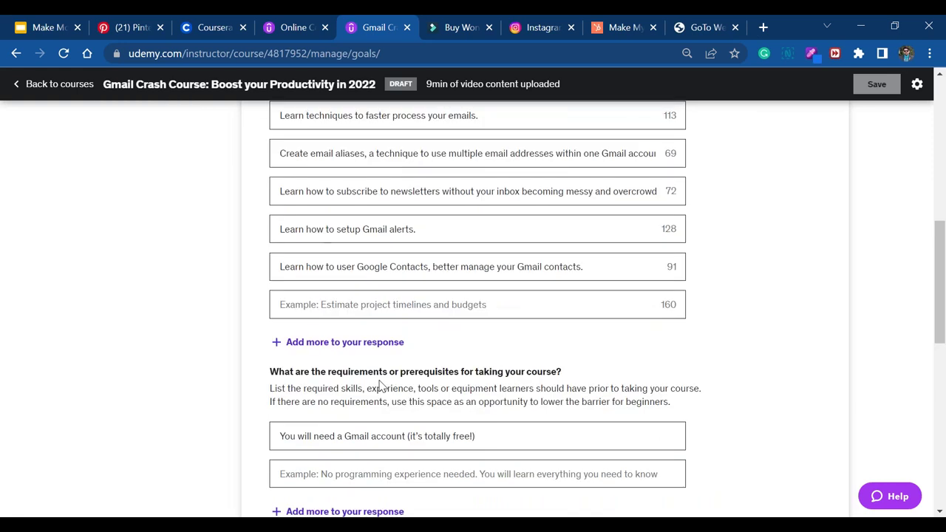
{"action": "scroll", "coordinate": [379, 385], "scroll_direction": "down", "scroll_amount": 4}
{"action": "scroll", "coordinate": [369, 295], "scroll_direction": "up", "scroll_amount": 7}
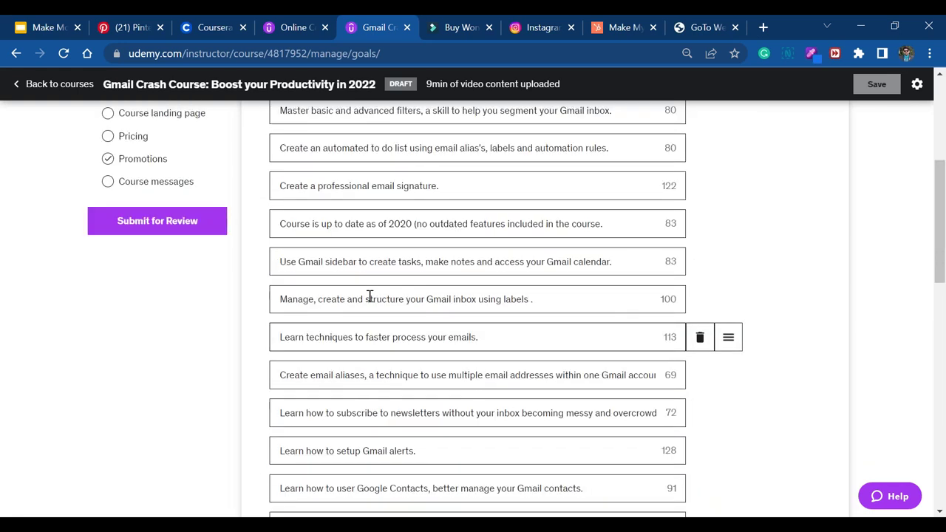
{"action": "scroll", "coordinate": [377, 332], "scroll_direction": "up", "scroll_amount": 2}
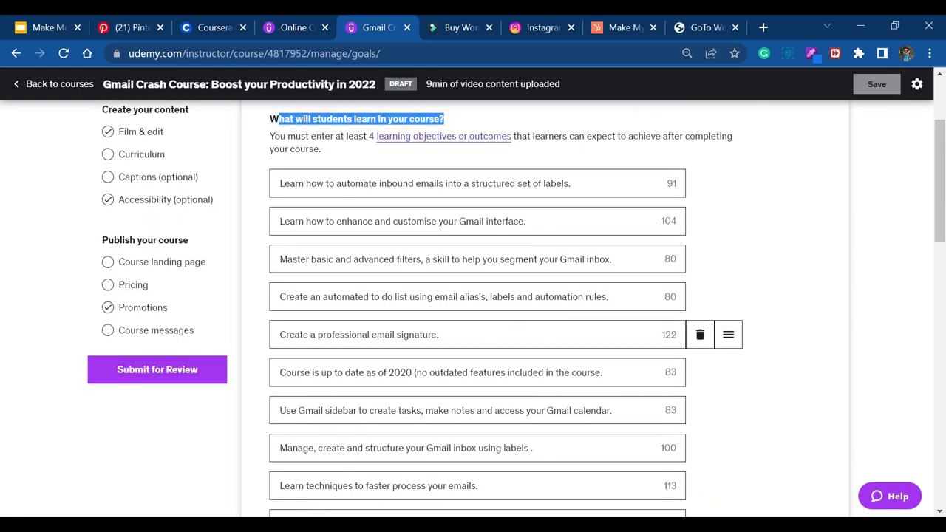
- Open the Course structure page and read through its planning tips
{"action": "scroll", "coordinate": [393, 376], "scroll_direction": "up", "scroll_amount": 2}
{"action": "left_click", "coordinate": [172, 200]}
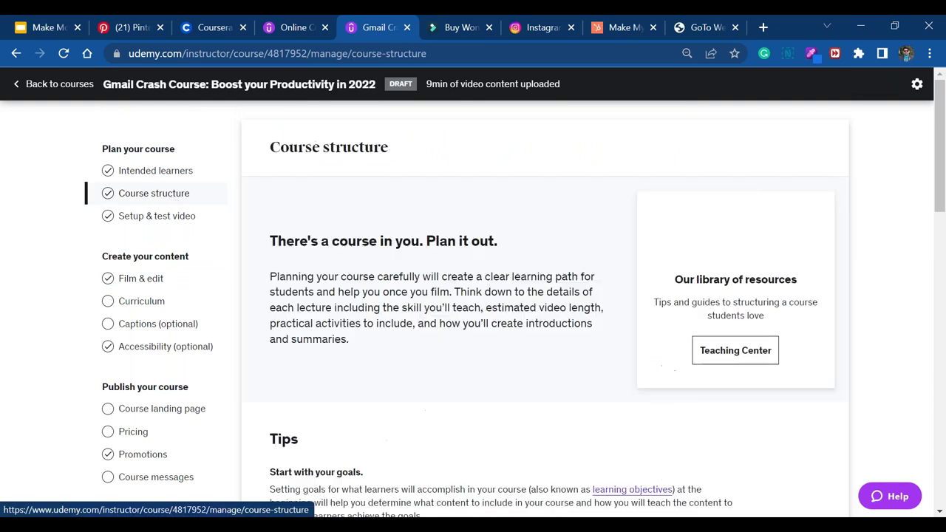
{"action": "scroll", "coordinate": [396, 371], "scroll_direction": "down", "scroll_amount": 10}
{"action": "scroll", "coordinate": [396, 371], "scroll_direction": "down", "scroll_amount": 2}
{"action": "scroll", "coordinate": [394, 363], "scroll_direction": "up", "scroll_amount": 8}
{"action": "scroll", "coordinate": [394, 363], "scroll_direction": "up", "scroll_amount": 4}
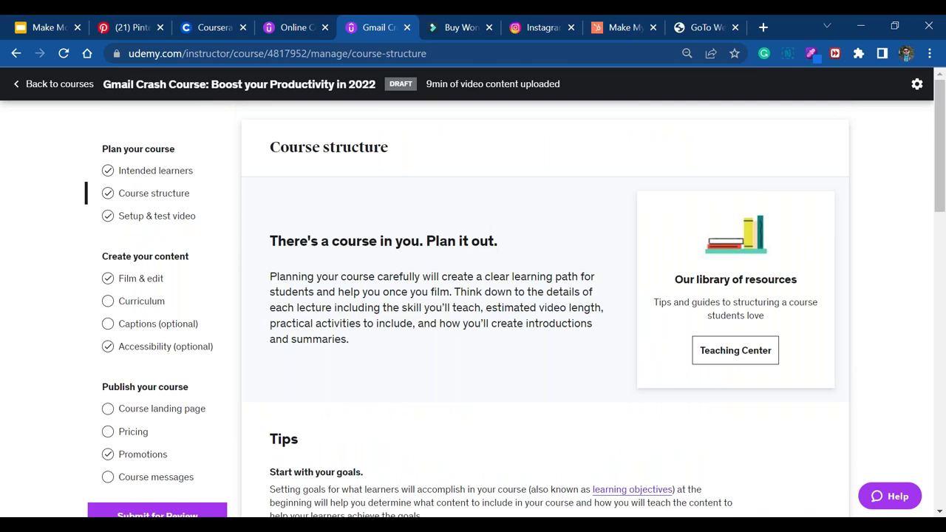
- Open the Setup & test video page and look over its studio and equipment tips
{"action": "left_click", "coordinate": [130, 215]}
{"action": "scroll", "coordinate": [554, 335], "scroll_direction": "down", "scroll_amount": 2}
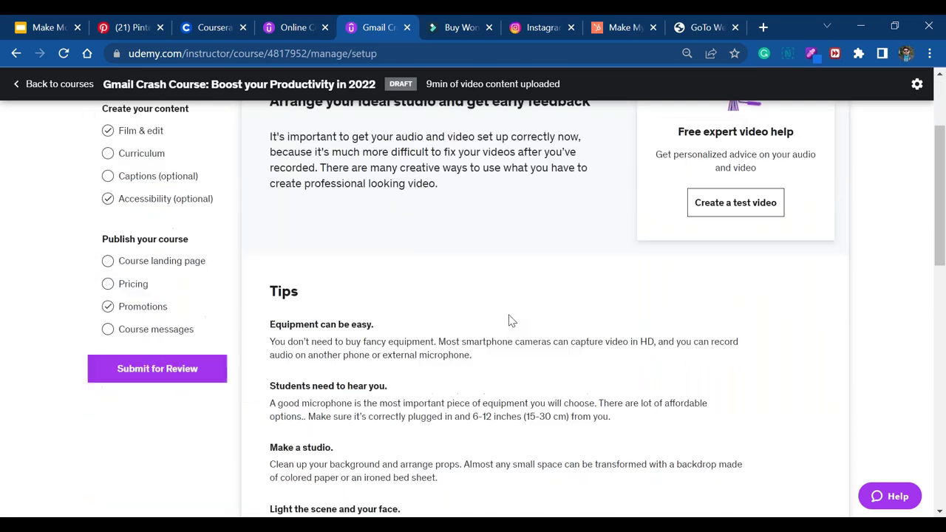
{"action": "scroll", "coordinate": [258, 256], "scroll_direction": "up", "scroll_amount": 1}
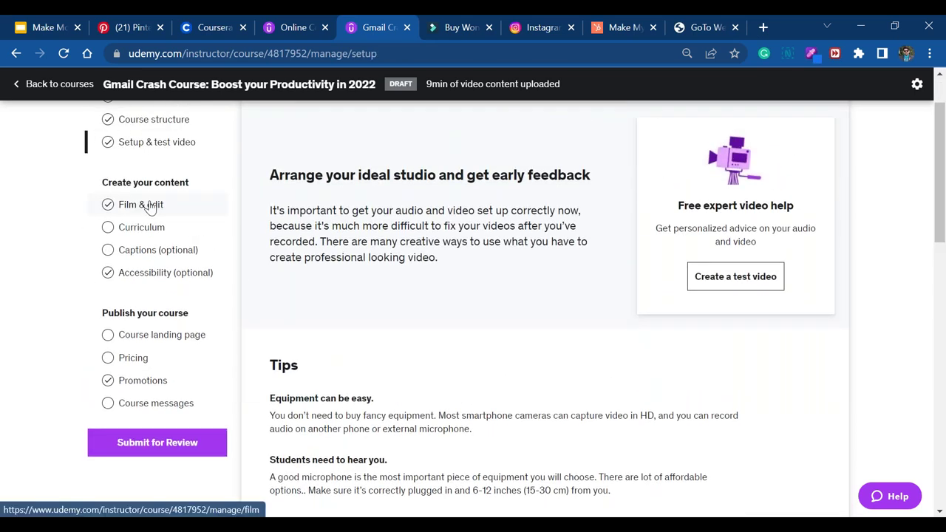
- Open the Film & edit page and read through its filming tips and requirements
{"action": "left_click", "coordinate": [137, 203]}
{"action": "scroll", "coordinate": [526, 312], "scroll_direction": "down", "scroll_amount": 4}
{"action": "scroll", "coordinate": [526, 313], "scroll_direction": "down", "scroll_amount": 5}
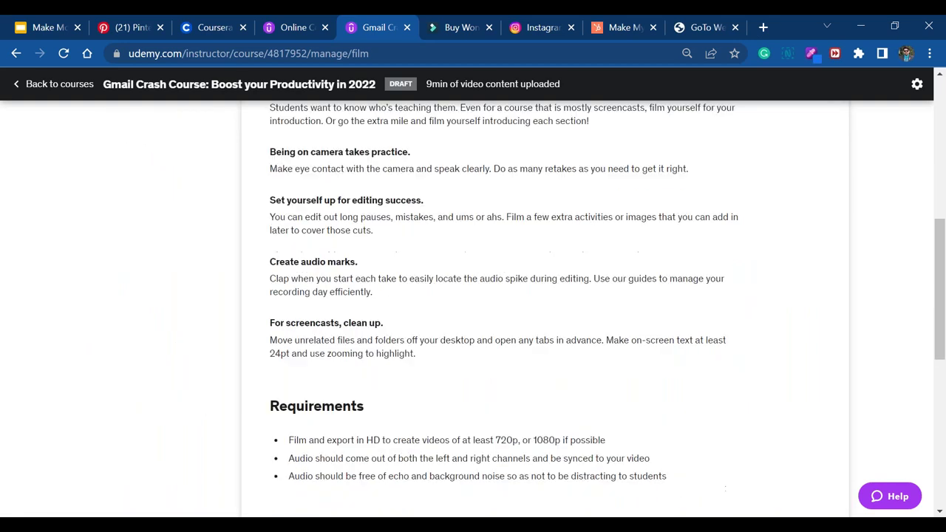
{"action": "scroll", "coordinate": [448, 311], "scroll_direction": "up", "scroll_amount": 2}
{"action": "scroll", "coordinate": [158, 302], "scroll_direction": "up", "scroll_amount": 8}
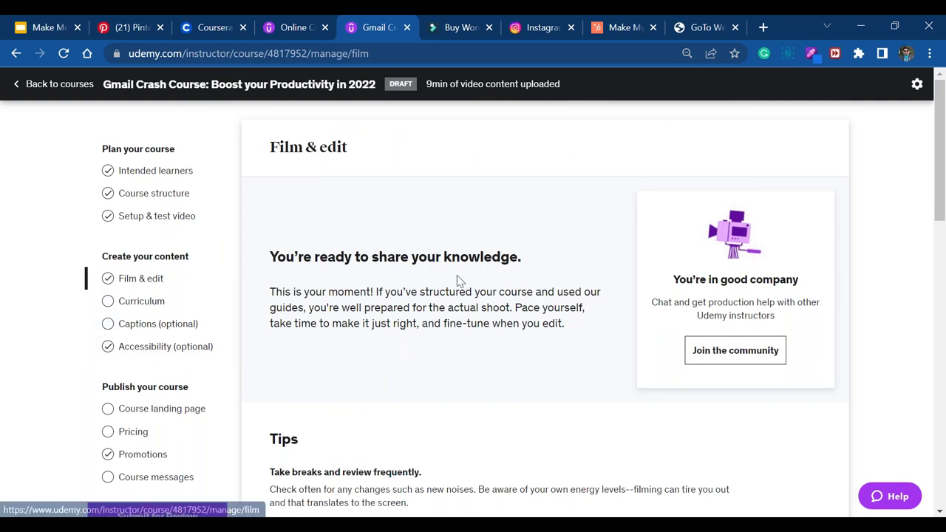
{"action": "scroll", "coordinate": [458, 280], "scroll_direction": "down", "scroll_amount": 6}
{"action": "scroll", "coordinate": [386, 289], "scroll_direction": "up", "scroll_amount": 2}
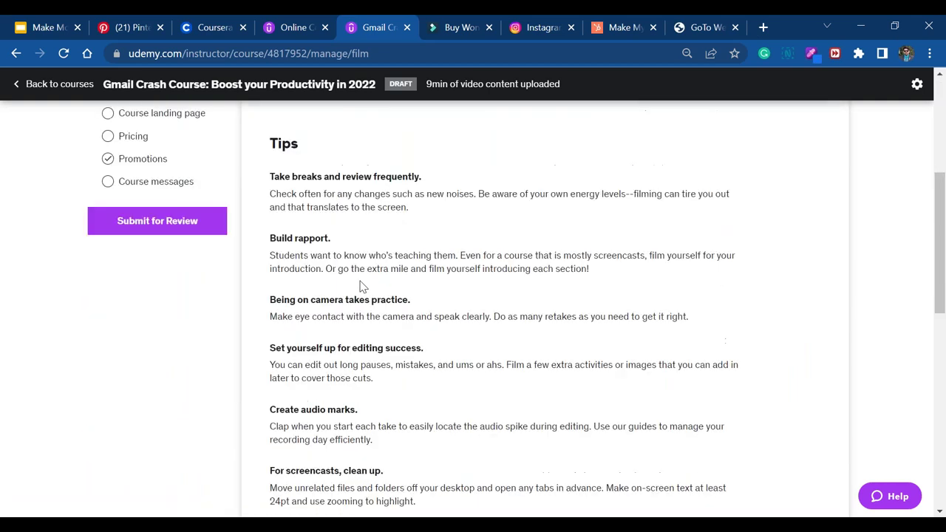
- Open the Curriculum page and examine the lectures in the Course Introduction and Introduction to Gmail sections
{"action": "scroll", "coordinate": [310, 288], "scroll_direction": "up", "scroll_amount": 1}
{"action": "scroll", "coordinate": [222, 296], "scroll_direction": "up", "scroll_amount": 2}
{"action": "left_click", "coordinate": [175, 306]}
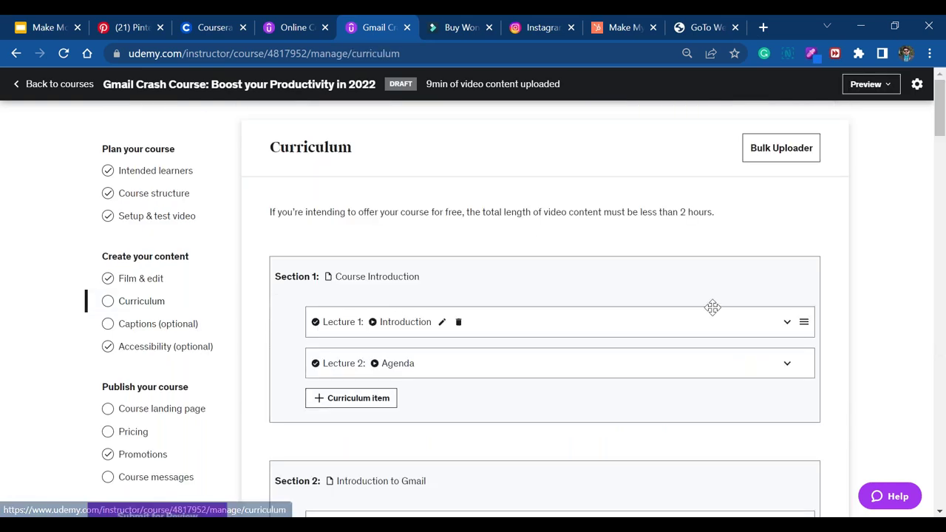
{"action": "scroll", "coordinate": [713, 307], "scroll_direction": "down", "scroll_amount": 1}
{"action": "scroll", "coordinate": [712, 308], "scroll_direction": "down", "scroll_amount": 2}
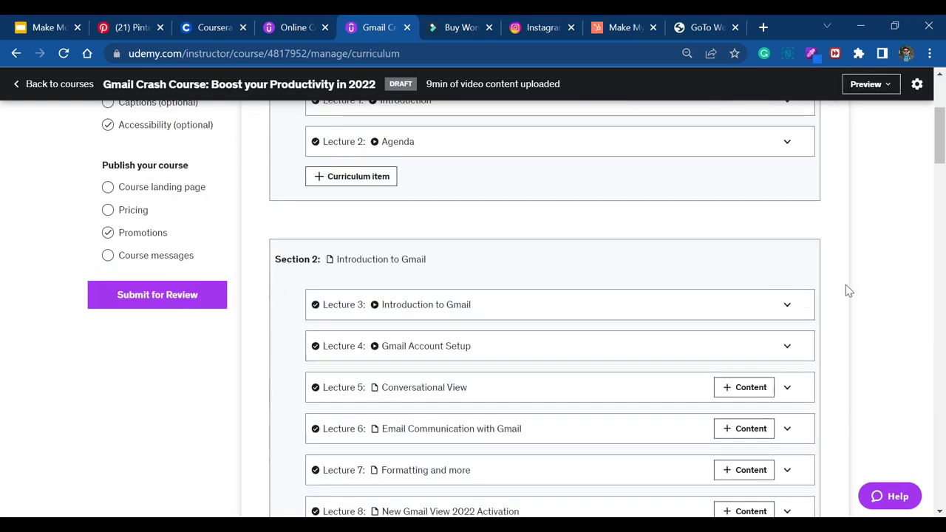
{"action": "scroll", "coordinate": [848, 291], "scroll_direction": "up", "scroll_amount": 1}
{"action": "scroll", "coordinate": [848, 291], "scroll_direction": "up", "scroll_amount": 3}
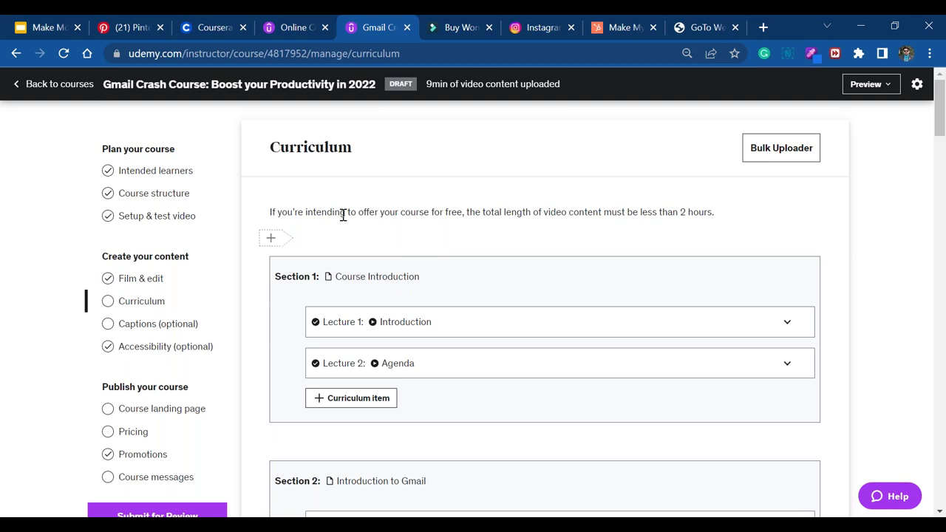
{"action": "scroll", "coordinate": [342, 222], "scroll_direction": "down", "scroll_amount": 2}
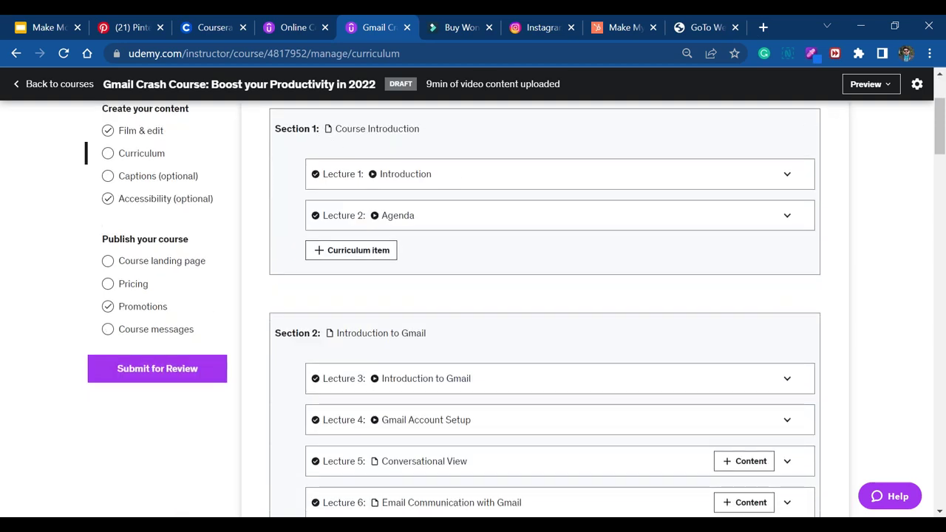
{"action": "scroll", "coordinate": [273, 155], "scroll_direction": "up", "scroll_amount": 1}
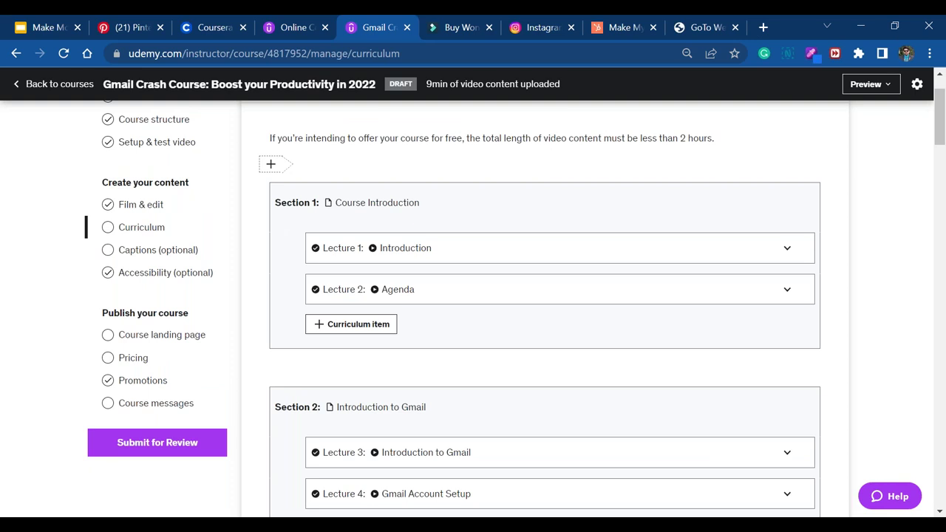
{"action": "scroll", "coordinate": [273, 156], "scroll_direction": "down", "scroll_amount": 1}
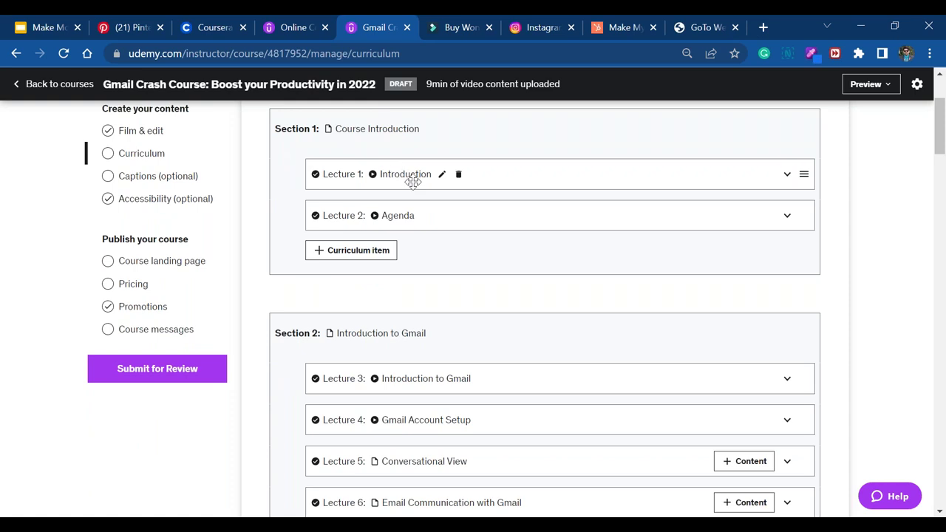
- Review the rest of the curriculum outline down to the Wrap up section with its conclusion and quiz
{"action": "scroll", "coordinate": [413, 214], "scroll_direction": "down", "scroll_amount": 2}
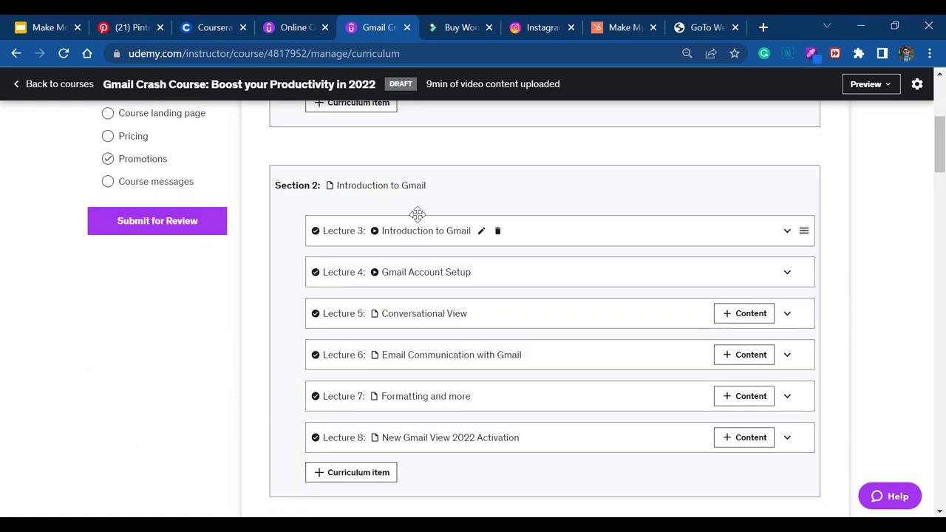
{"action": "scroll", "coordinate": [435, 190], "scroll_direction": "up", "scroll_amount": 1}
{"action": "scroll", "coordinate": [435, 190], "scroll_direction": "down", "scroll_amount": 3}
{"action": "scroll", "coordinate": [472, 310], "scroll_direction": "down", "scroll_amount": 20}
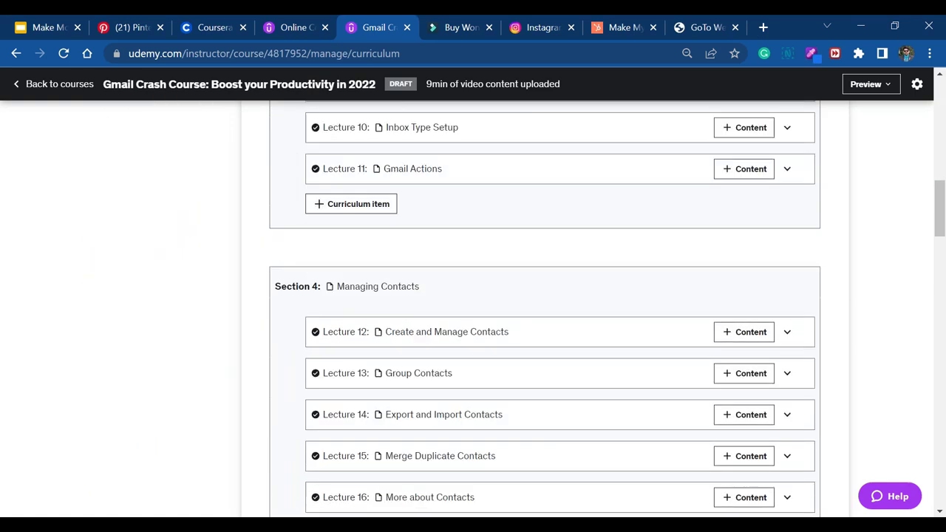
{"action": "scroll", "coordinate": [482, 287], "scroll_direction": "down", "scroll_amount": 15}
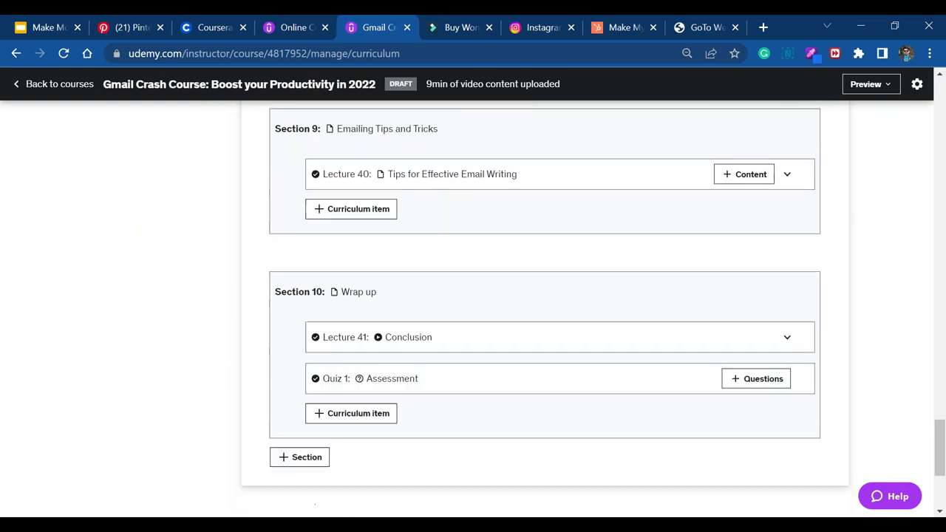
{"action": "scroll", "coordinate": [482, 287], "scroll_direction": "up", "scroll_amount": 1}
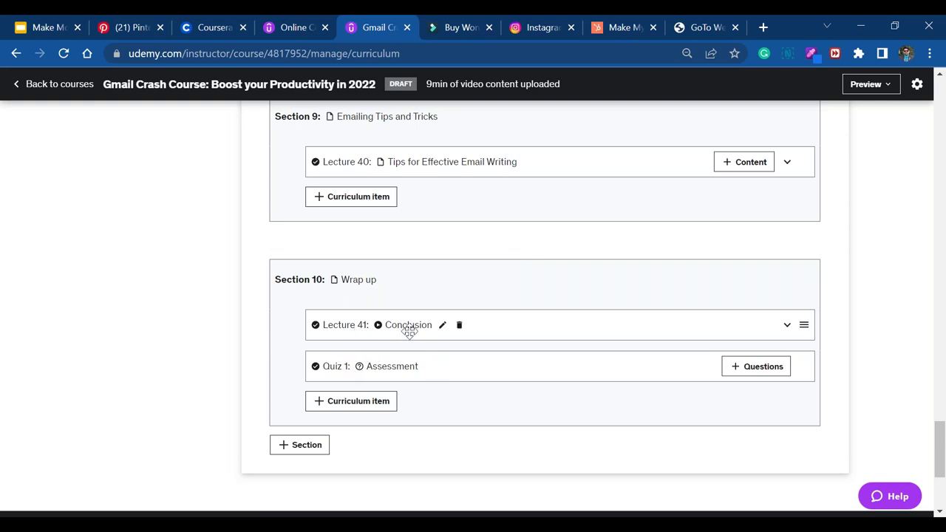
- Return to the Course Introduction section and expand Lecture 1, Introduction, to show its content details
{"action": "scroll", "coordinate": [472, 265], "scroll_direction": "up", "scroll_amount": 1}
{"action": "scroll", "coordinate": [473, 265], "scroll_direction": "up", "scroll_amount": 20}
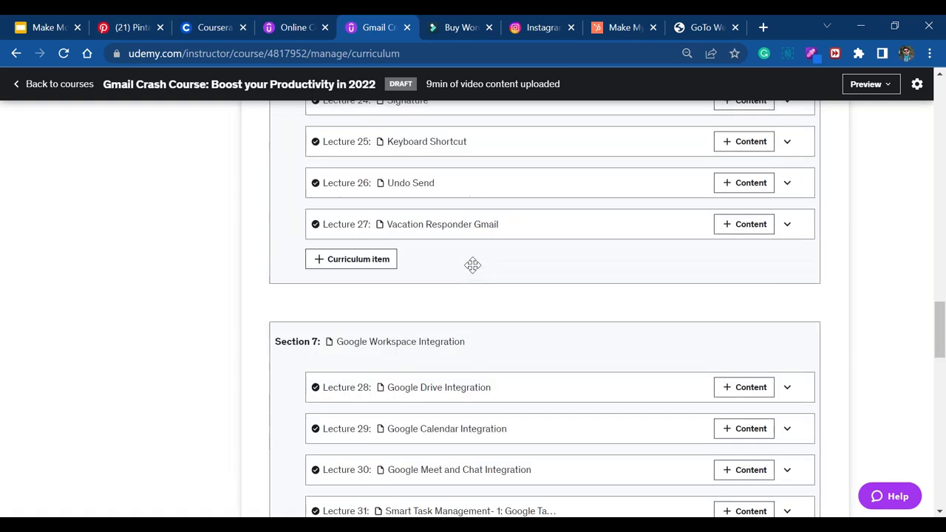
{"action": "scroll", "coordinate": [472, 265], "scroll_direction": "up", "scroll_amount": 12}
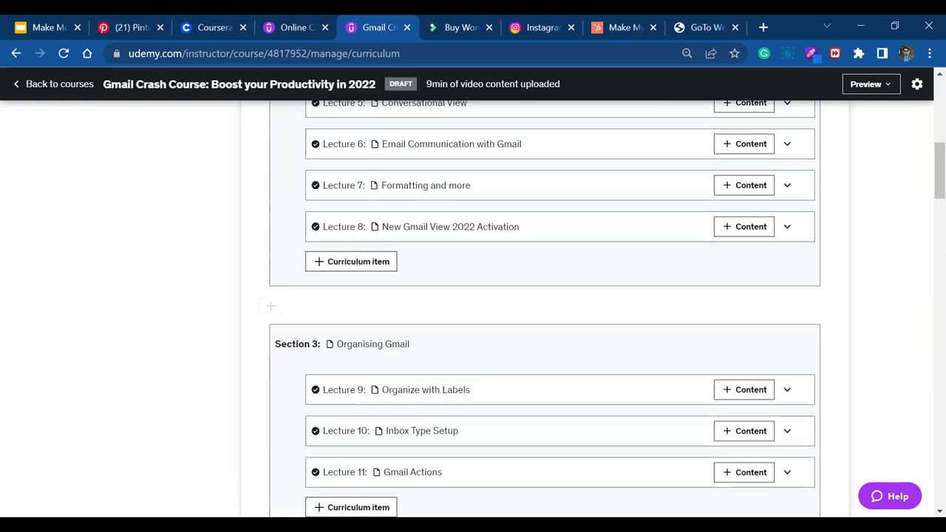
{"action": "scroll", "coordinate": [387, 310], "scroll_direction": "up", "scroll_amount": 4}
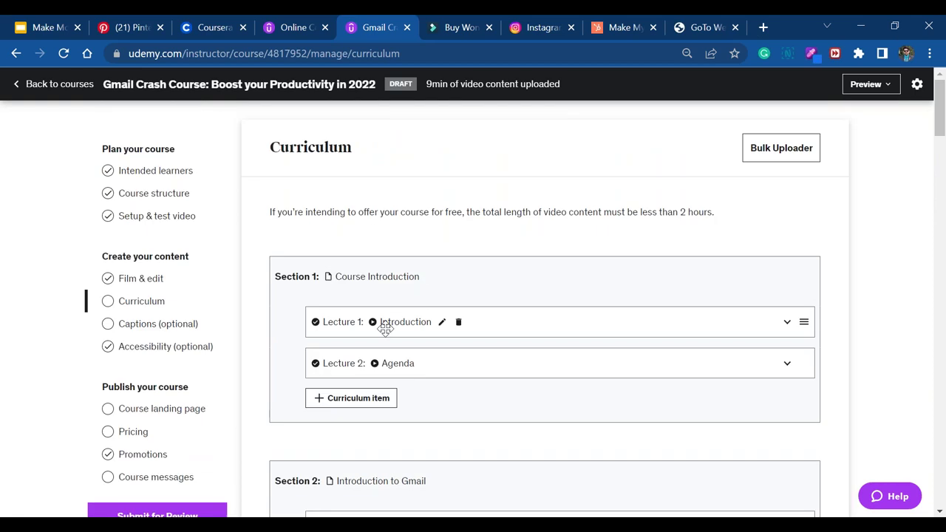
{"action": "left_click", "coordinate": [787, 324]}
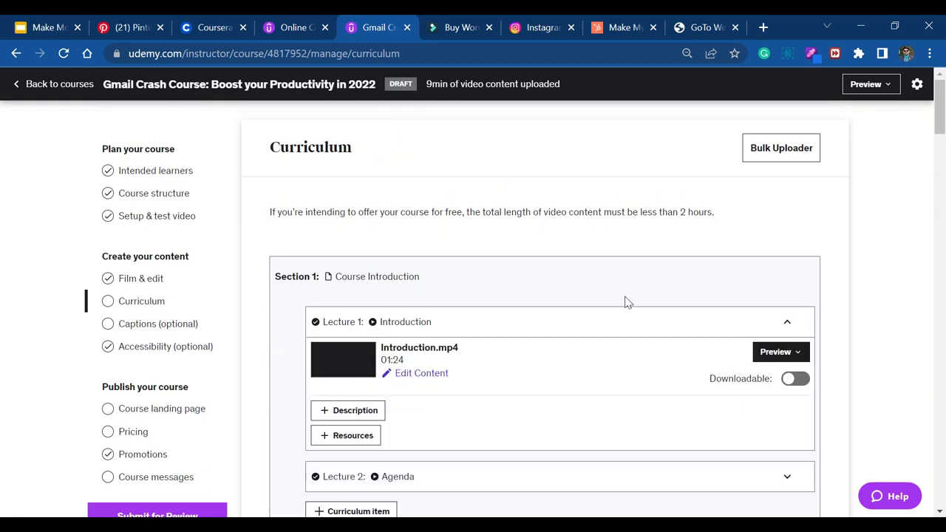
{"action": "scroll", "coordinate": [517, 280], "scroll_direction": "down", "scroll_amount": 2}
{"action": "scroll", "coordinate": [419, 253], "scroll_direction": "down", "scroll_amount": 1}
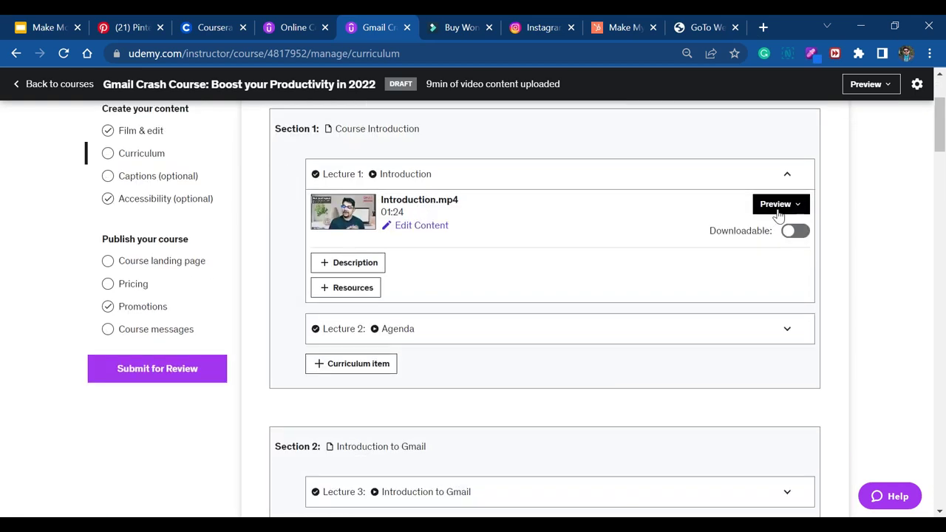
- Inspect the preview options and the description editor of the Introduction lecture, closing each without making changes
{"action": "left_click", "coordinate": [777, 210]}
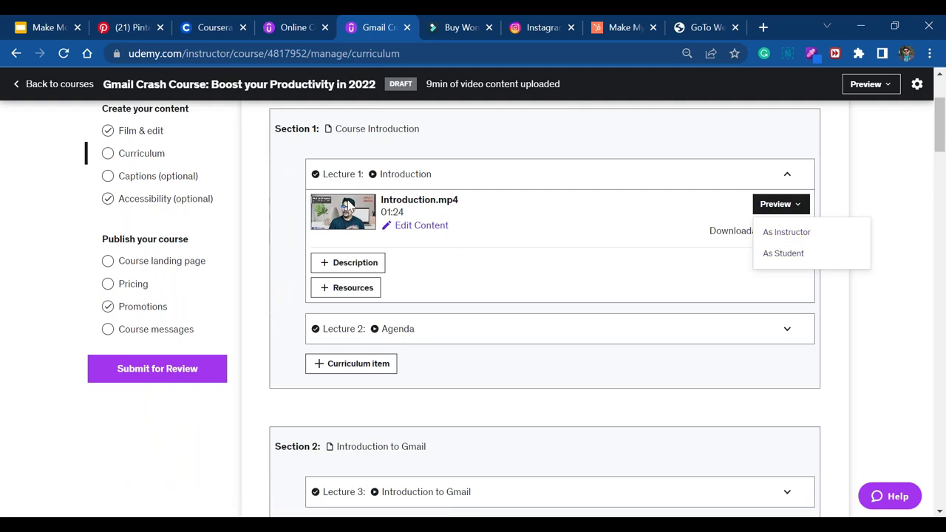
{"action": "left_click", "coordinate": [454, 208]}
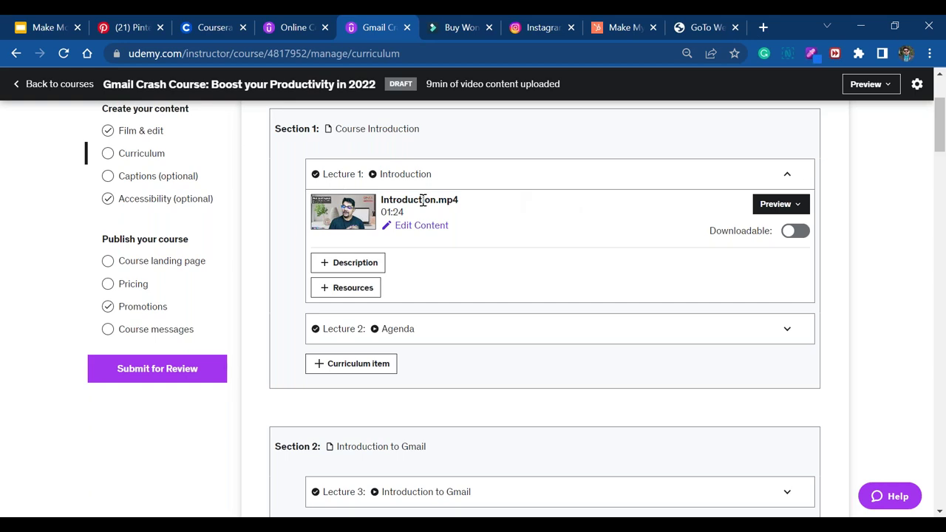
{"action": "left_click", "coordinate": [375, 258]}
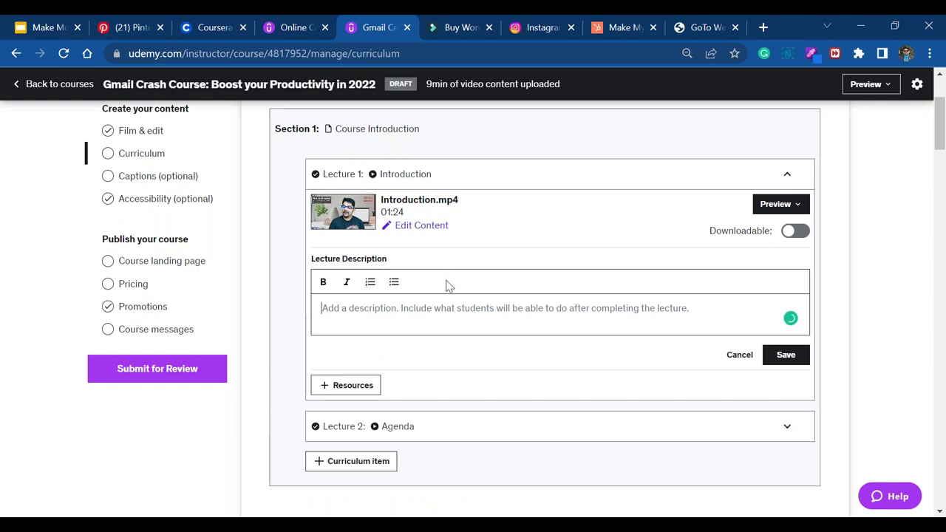
{"action": "left_click", "coordinate": [739, 355]}
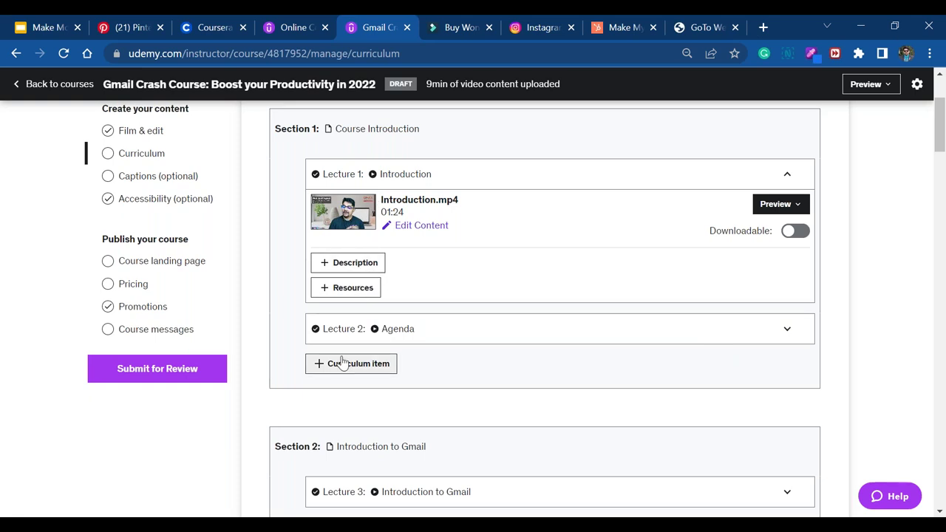
- Show the curriculum item types that can be added to the Course Introduction section, and close the list without adding any
{"action": "scroll", "coordinate": [391, 314], "scroll_direction": "down", "scroll_amount": 1}
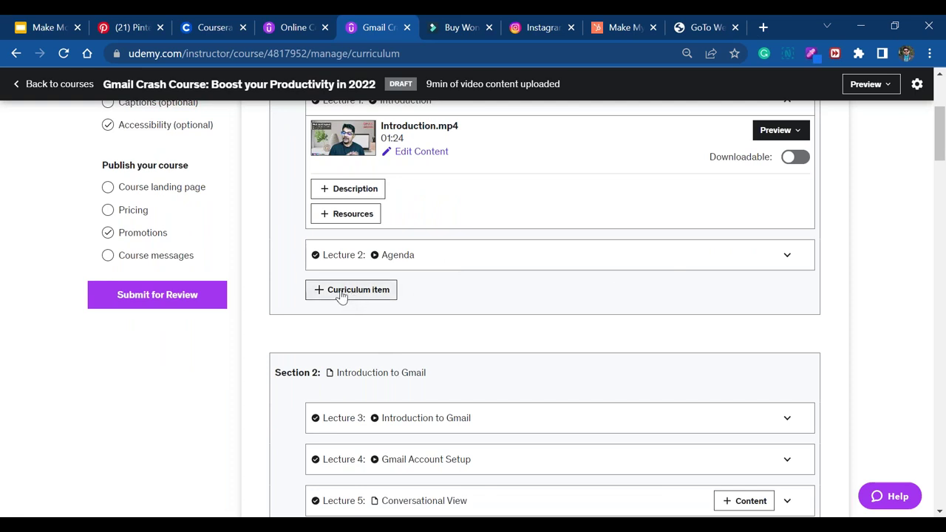
{"action": "left_click", "coordinate": [341, 293]}
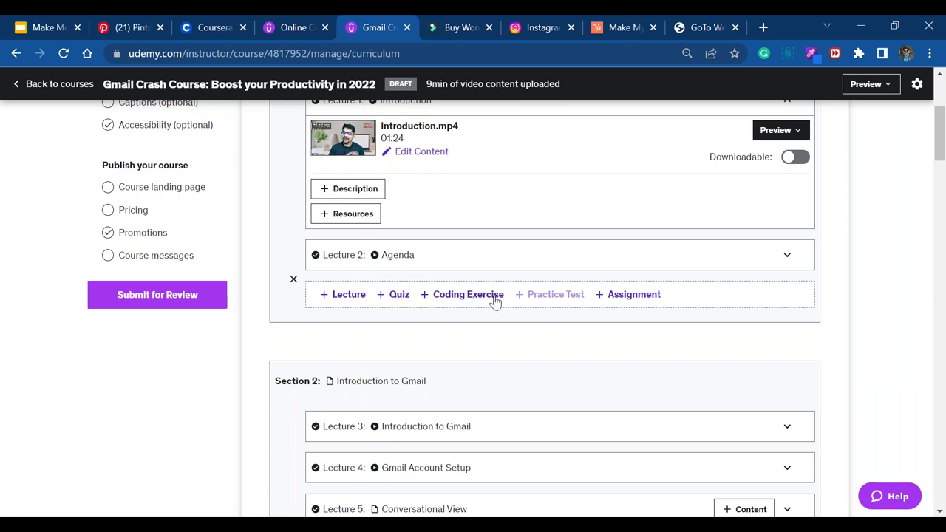
{"action": "left_click", "coordinate": [294, 281]}
{"action": "scroll", "coordinate": [235, 281], "scroll_direction": "up", "scroll_amount": 1}
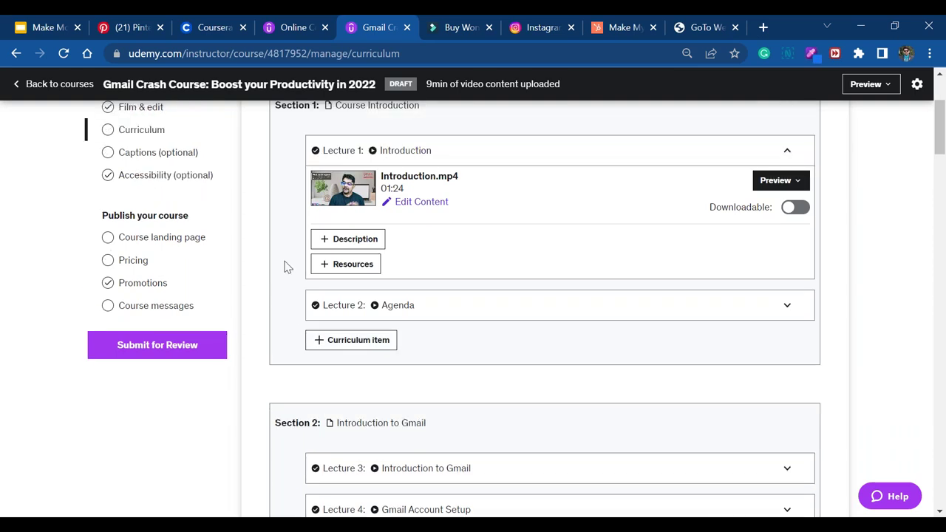
{"action": "scroll", "coordinate": [288, 267], "scroll_direction": "up", "scroll_amount": 2}
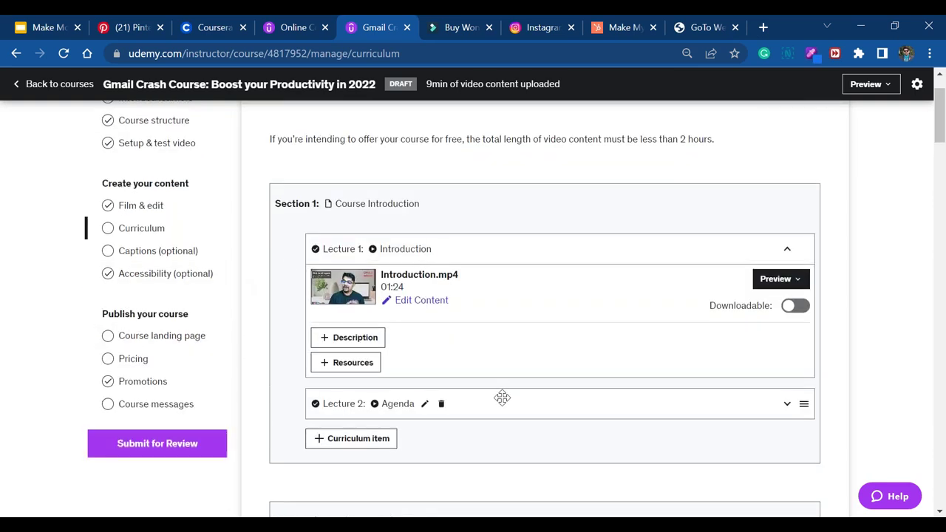
- Open the Course landing page settings and review the fields from title and description to the course image and promotional video
{"action": "scroll", "coordinate": [501, 399], "scroll_direction": "up", "scroll_amount": 1}
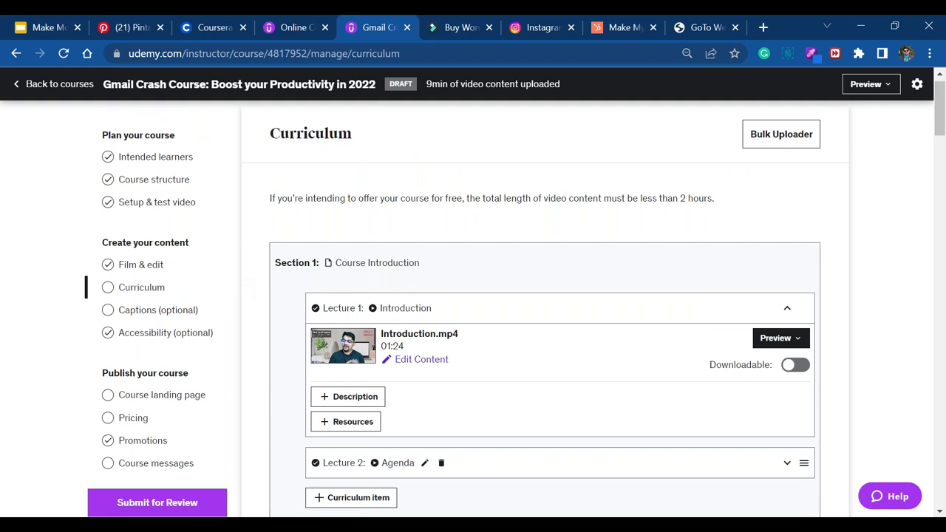
{"action": "scroll", "coordinate": [152, 333], "scroll_direction": "down", "scroll_amount": 3}
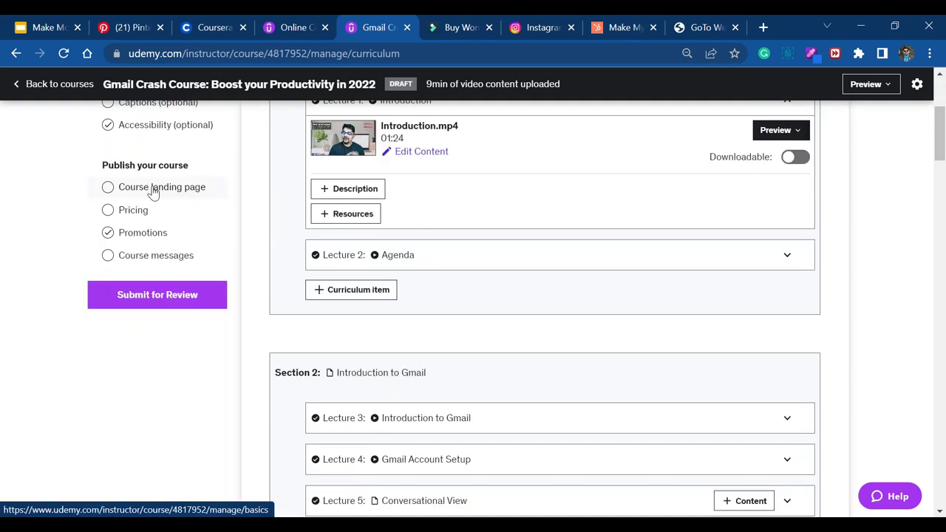
{"action": "left_click", "coordinate": [152, 190]}
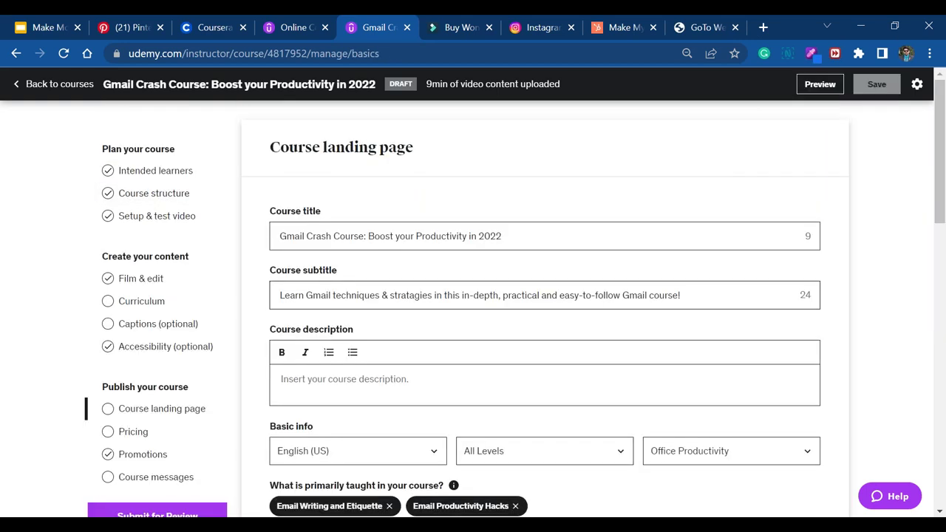
{"action": "scroll", "coordinate": [458, 280], "scroll_direction": "down", "scroll_amount": 1}
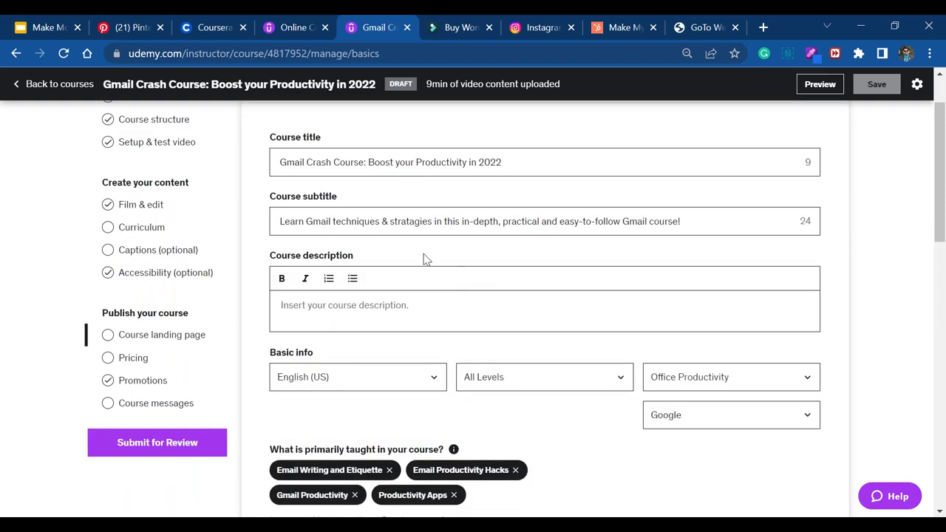
{"action": "scroll", "coordinate": [579, 287], "scroll_direction": "down", "scroll_amount": 6}
{"action": "scroll", "coordinate": [576, 287], "scroll_direction": "up", "scroll_amount": 3}
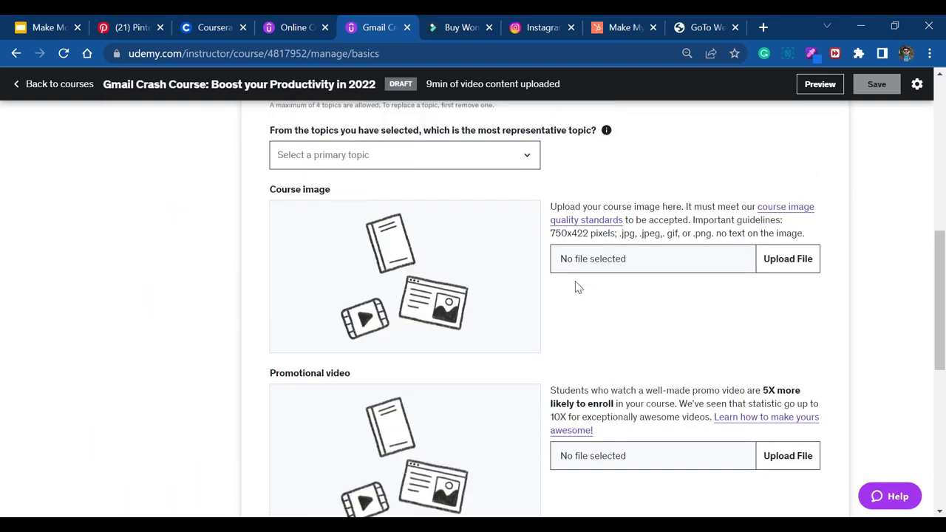
{"action": "scroll", "coordinate": [544, 309], "scroll_direction": "down", "scroll_amount": 4}
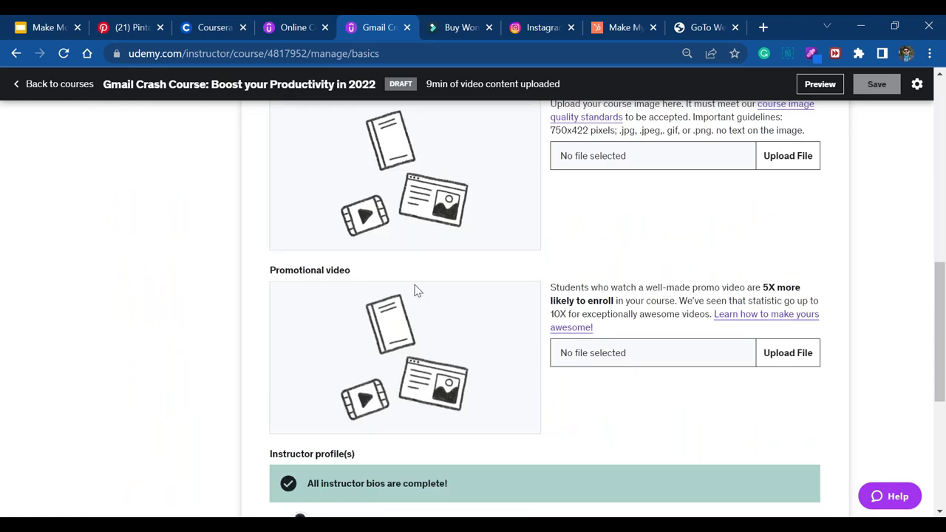
{"action": "scroll", "coordinate": [323, 284], "scroll_direction": "up", "scroll_amount": 2}
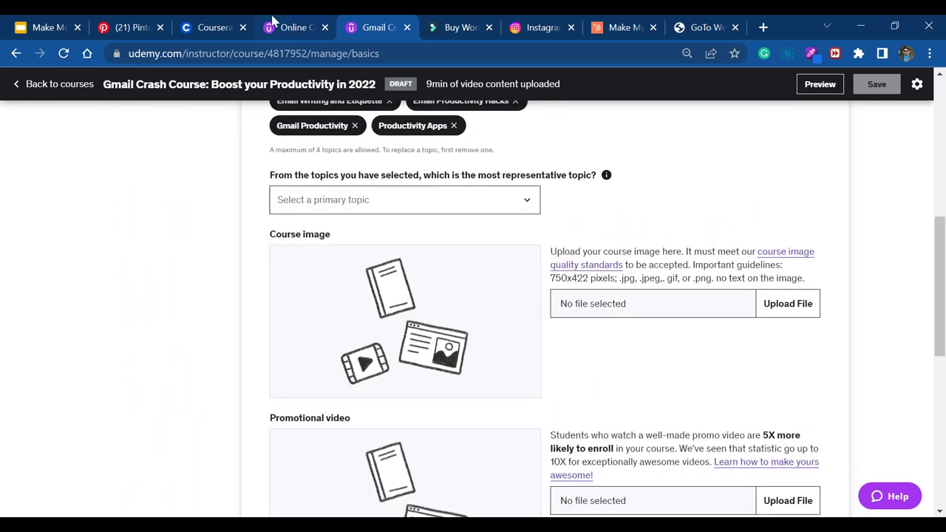
- Switch to the instructor Messages page in the other Udemy browser tab and open the instructor Courses list
{"action": "left_click", "coordinate": [292, 27]}
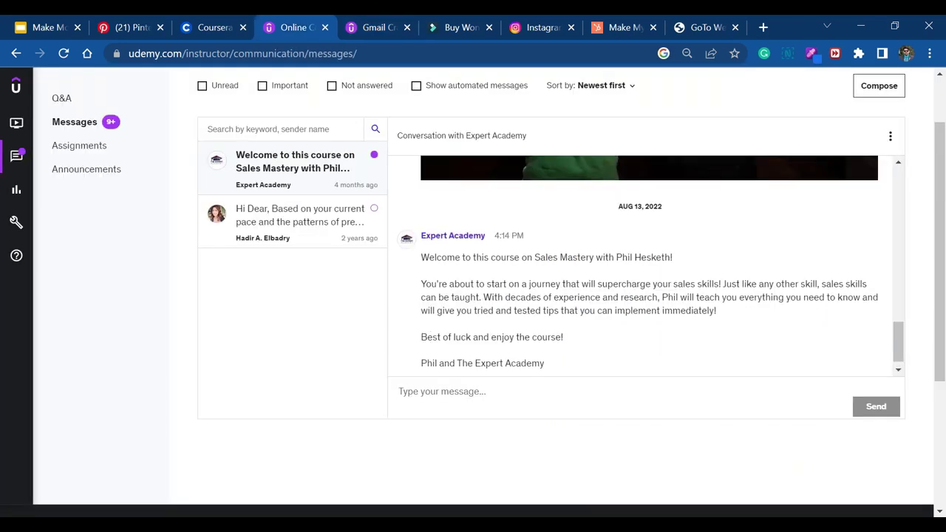
{"action": "scroll", "coordinate": [439, 308], "scroll_direction": "up", "scroll_amount": 3}
{"action": "scroll", "coordinate": [44, 235], "scroll_direction": "up", "scroll_amount": 1}
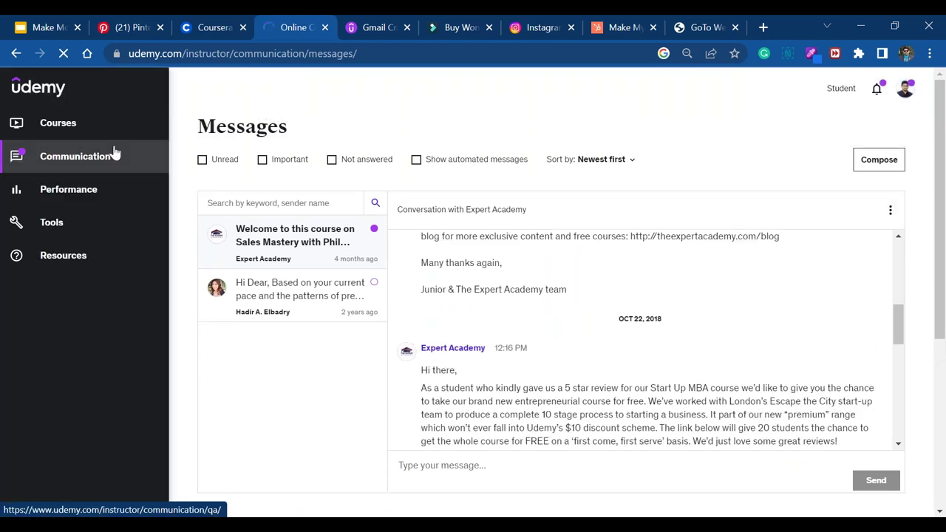
{"action": "left_click", "coordinate": [116, 153]}
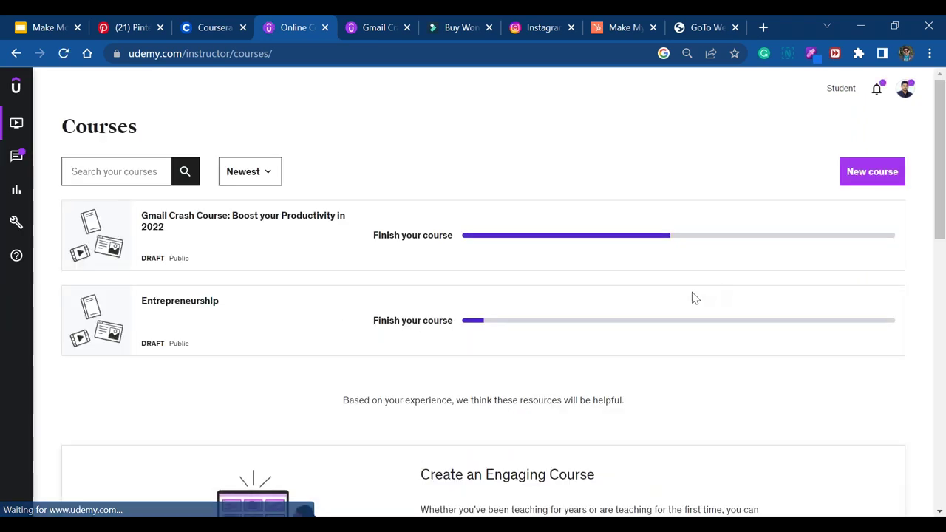
{"action": "mouse_move", "coordinate": [31, 121]}
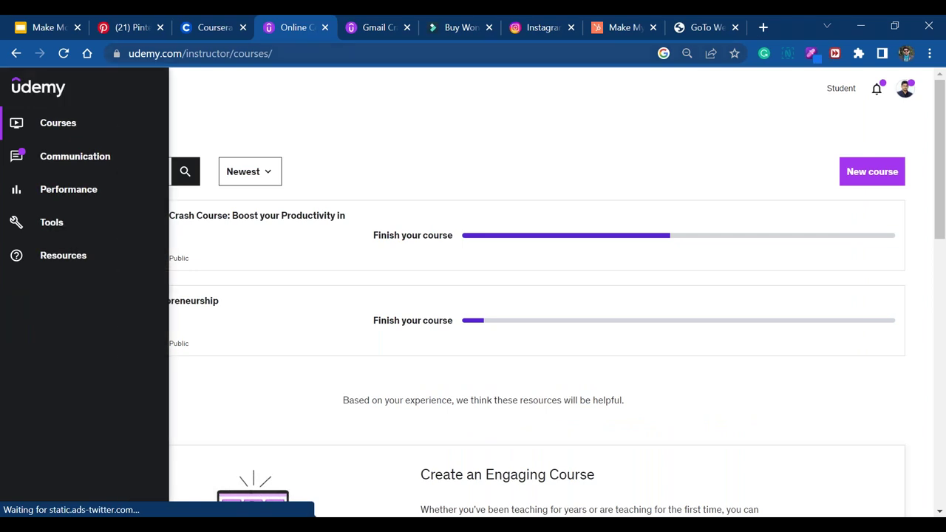
{"action": "left_click_drag", "start_coordinate": [185, 54], "coordinate": [541, 55]}
{"action": "key", "text": "ctrl+a"}
{"action": "key", "text": "BackSpace"}
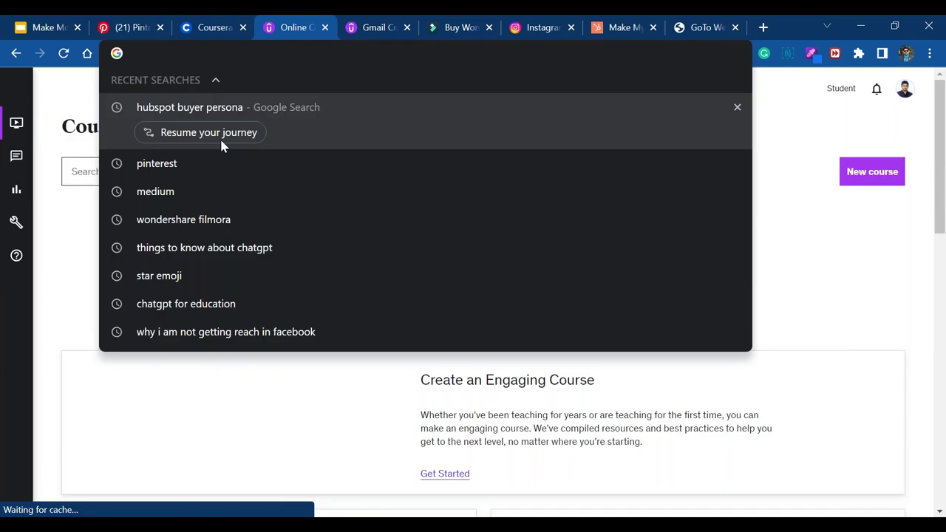
{"action": "left_click", "coordinate": [321, 94]}
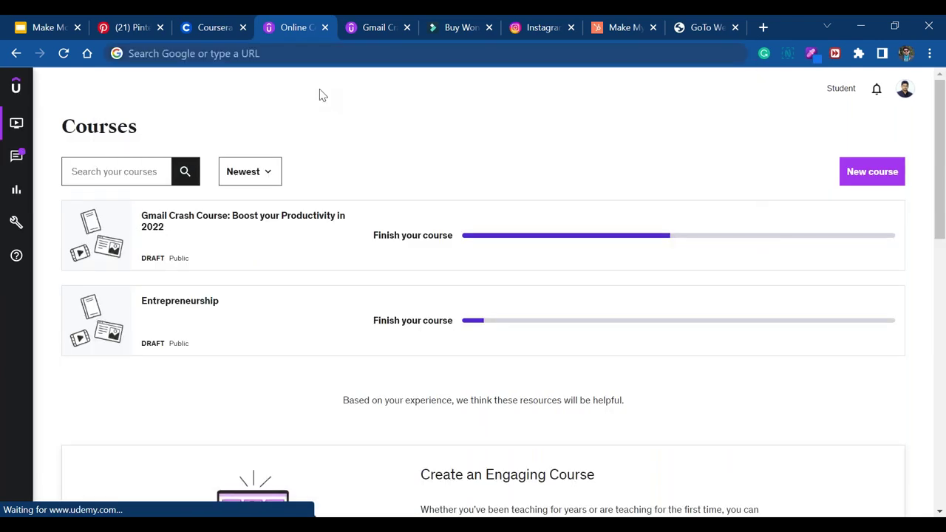
- Switch to the Udemy student view and show the What to learn next area of the homepage
{"action": "mouse_move", "coordinate": [911, 91]}
{"action": "left_click", "coordinate": [850, 91]}
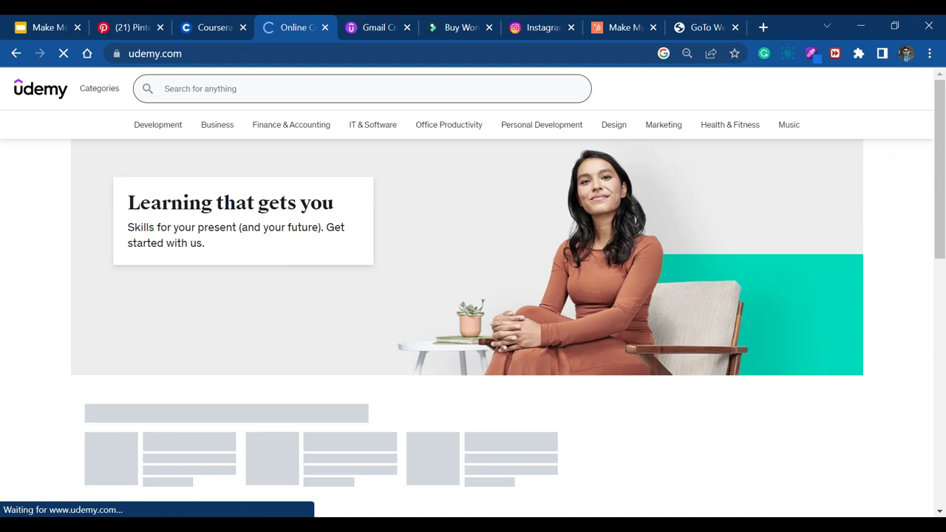
{"action": "scroll", "coordinate": [536, 257], "scroll_direction": "down", "scroll_amount": 5}
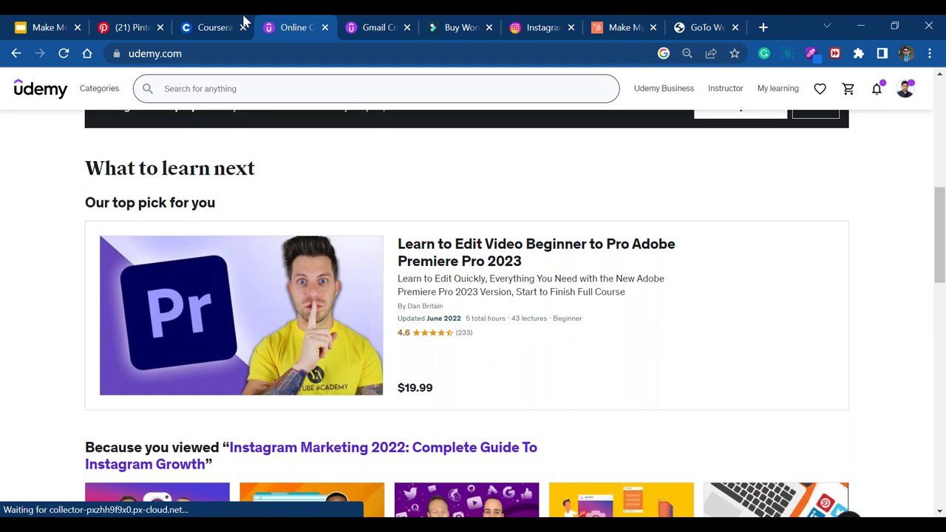
- Return to the Gmail course's landing page settings and show the promotional video and instructor profile sections
{"action": "left_click", "coordinate": [363, 20]}
{"action": "scroll", "coordinate": [363, 363], "scroll_direction": "down", "scroll_amount": 3}
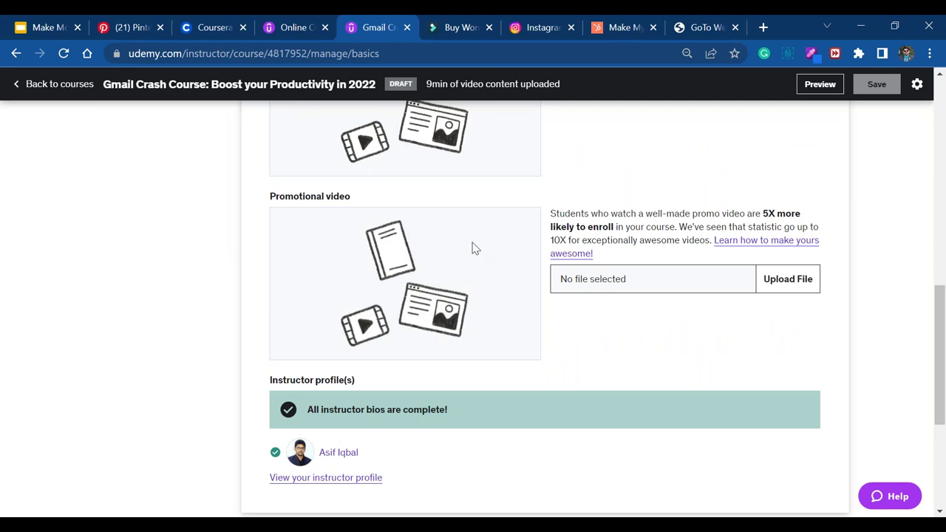
- Examine how course images, titles and descriptions appear in the student homepage's recommendations, including the Marketing Fundamentals and YouTube Marketing previews
{"action": "left_click", "coordinate": [290, 22]}
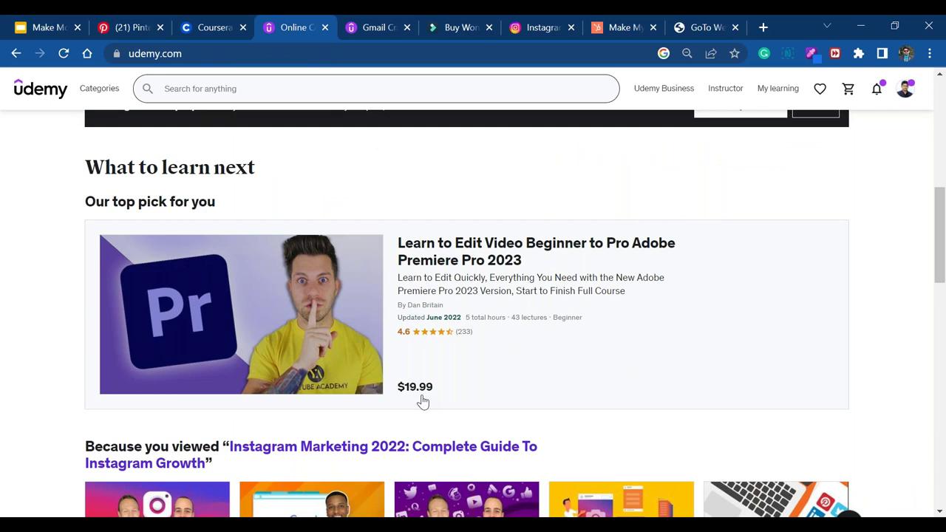
{"action": "scroll", "coordinate": [422, 401], "scroll_direction": "down", "scroll_amount": 3}
{"action": "scroll", "coordinate": [340, 369], "scroll_direction": "down", "scroll_amount": 2}
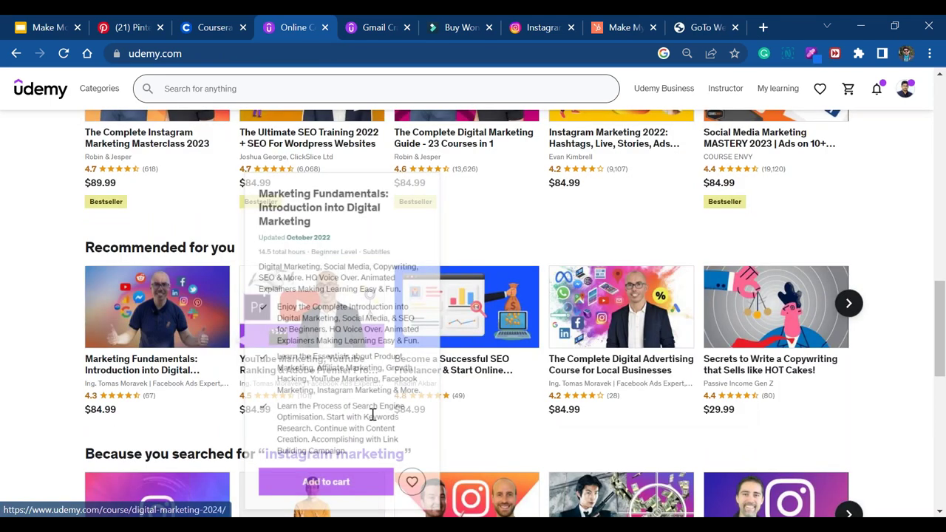
{"action": "scroll", "coordinate": [347, 410], "scroll_direction": "down", "scroll_amount": 3}
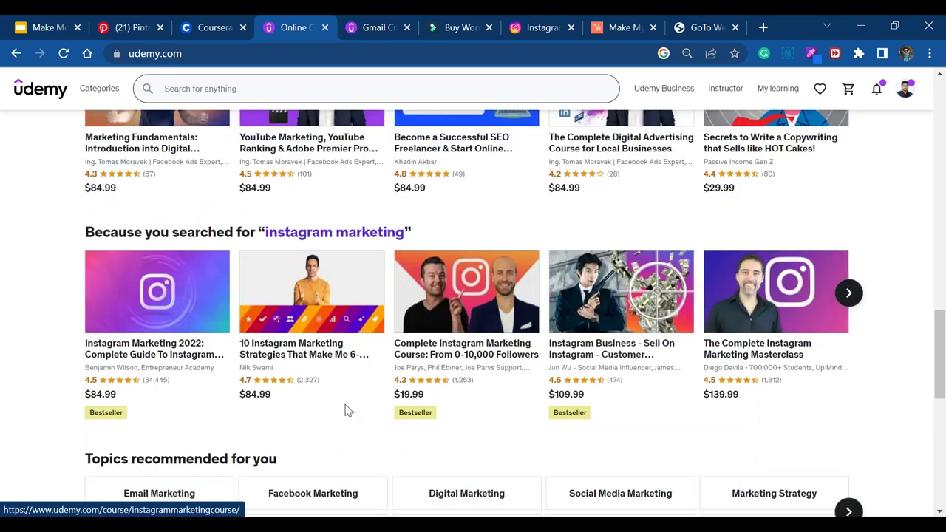
{"action": "scroll", "coordinate": [348, 411], "scroll_direction": "up", "scroll_amount": 1}
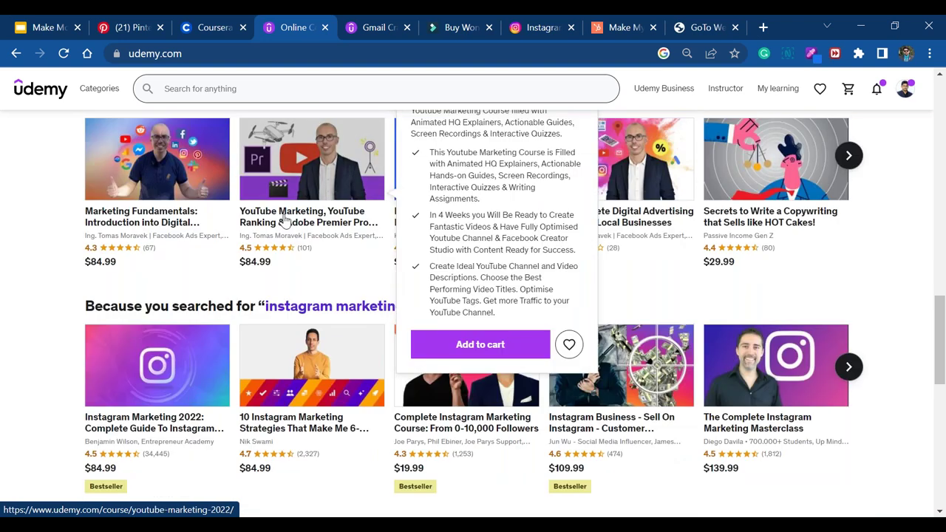
{"action": "mouse_move", "coordinate": [222, 214]}
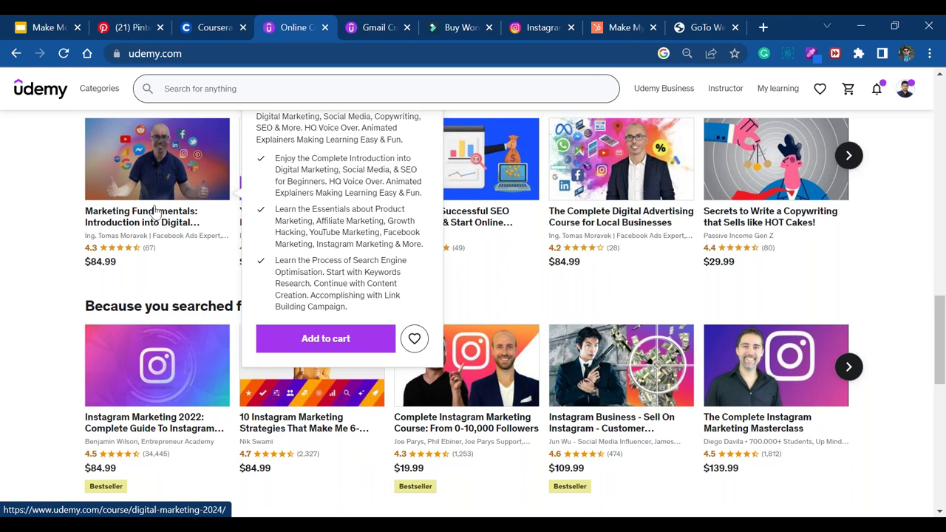
{"action": "scroll", "coordinate": [375, 353], "scroll_direction": "up", "scroll_amount": 7}
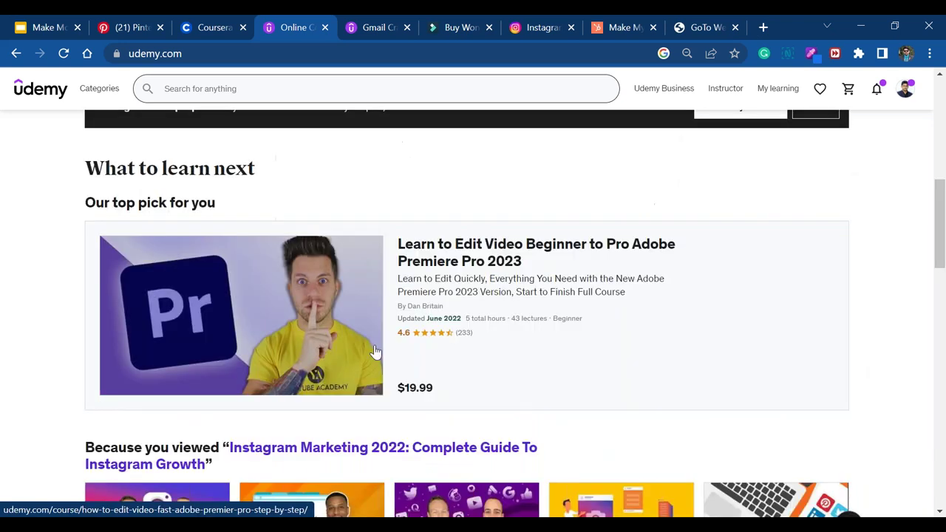
{"action": "scroll", "coordinate": [375, 354], "scroll_direction": "up", "scroll_amount": 2}
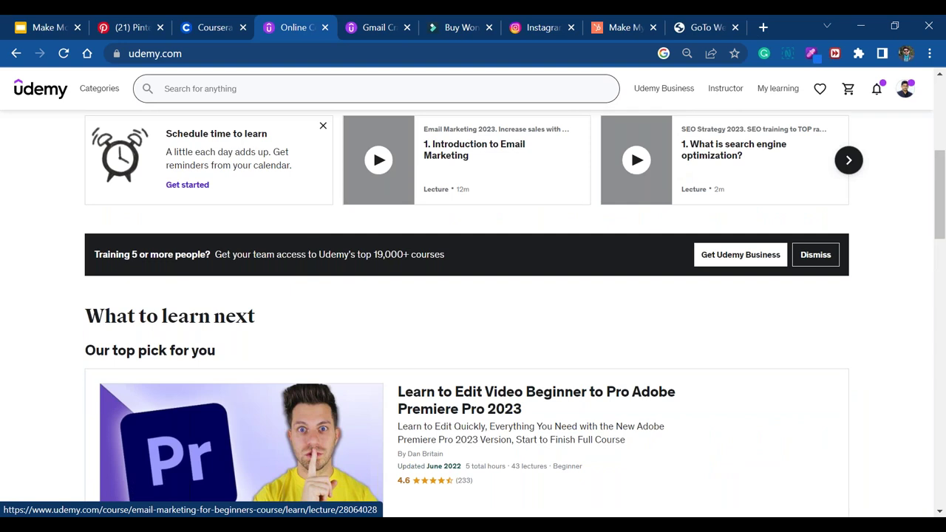
{"action": "scroll", "coordinate": [267, 230], "scroll_direction": "down", "scroll_amount": 3}
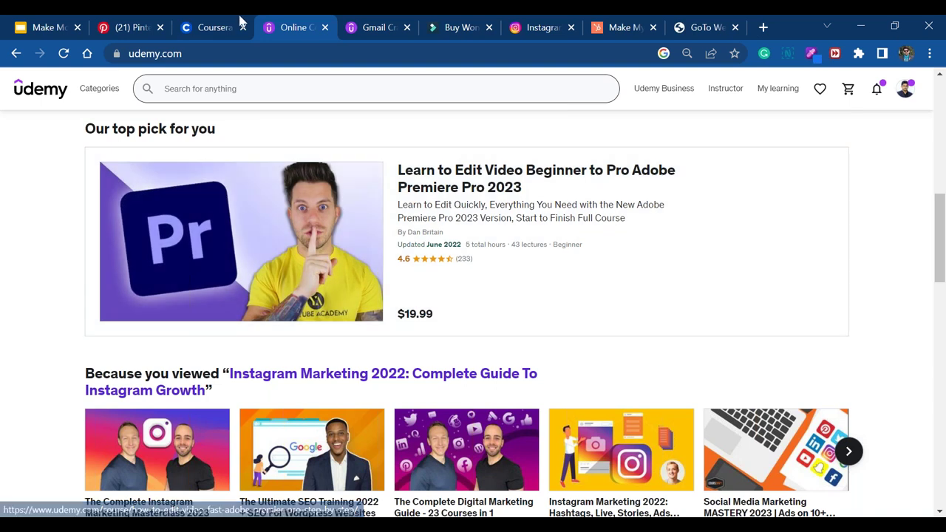
- Review the Gmail course's description, basic info and topic fields on its landing page settings, and return to the student homepage
{"action": "left_click", "coordinate": [372, 22]}
{"action": "scroll", "coordinate": [121, 291], "scroll_direction": "up", "scroll_amount": 6}
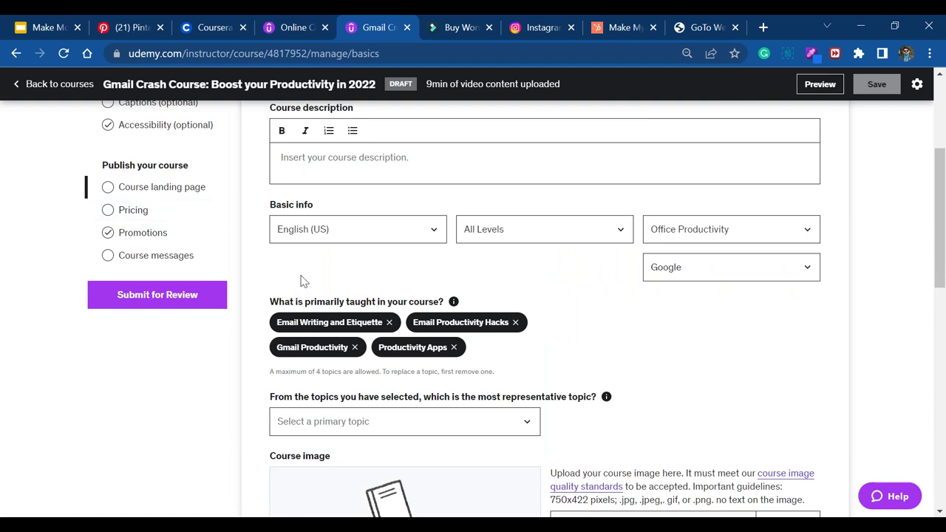
{"action": "left_click", "coordinate": [311, 25]}
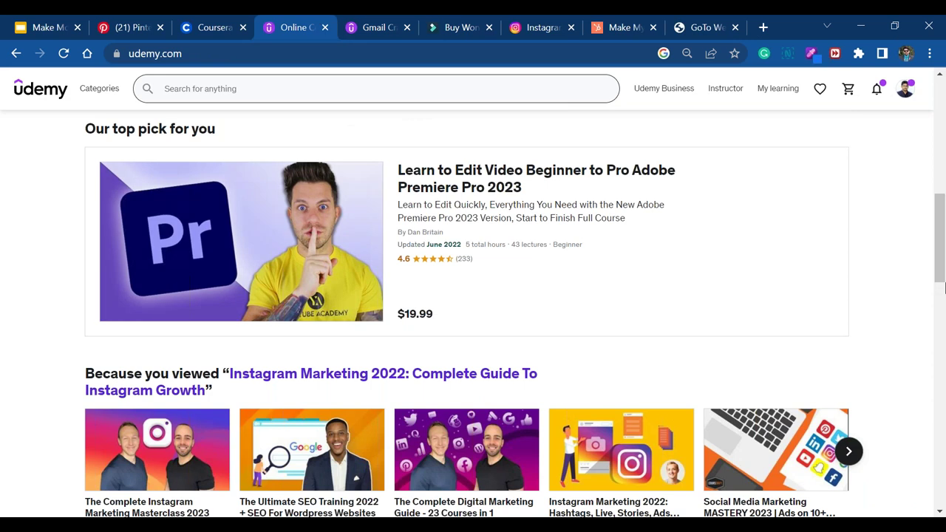